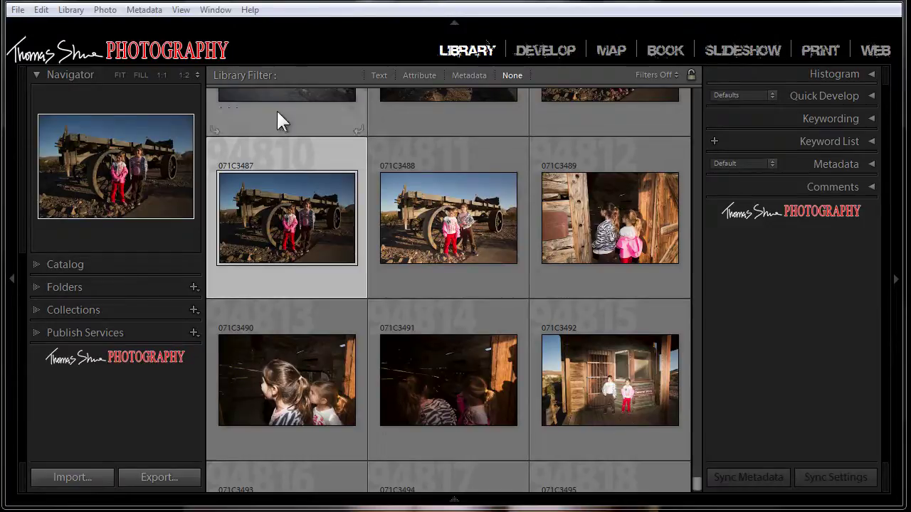
# Step: Start renaming photo 071C3487 and open the Filename Template Editor for its file naming
pyautogui.moveTo(273, 153)
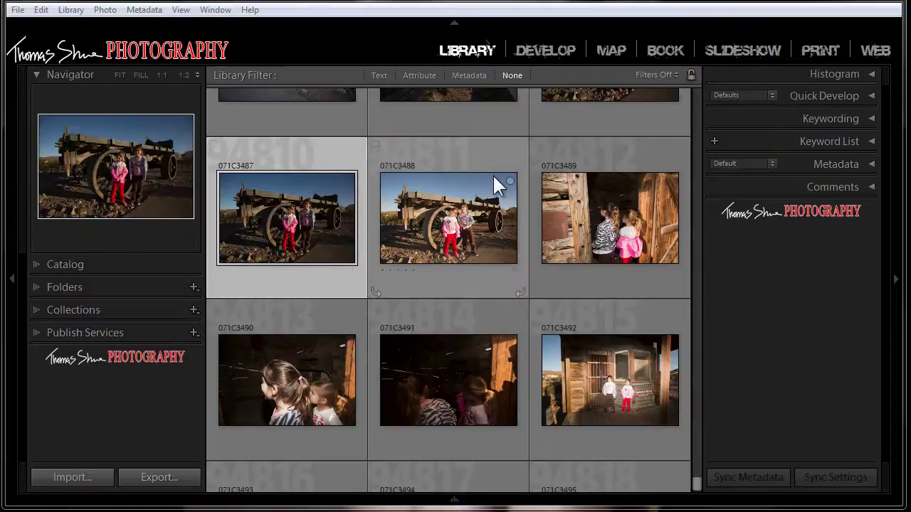
pyautogui.click(314, 151)
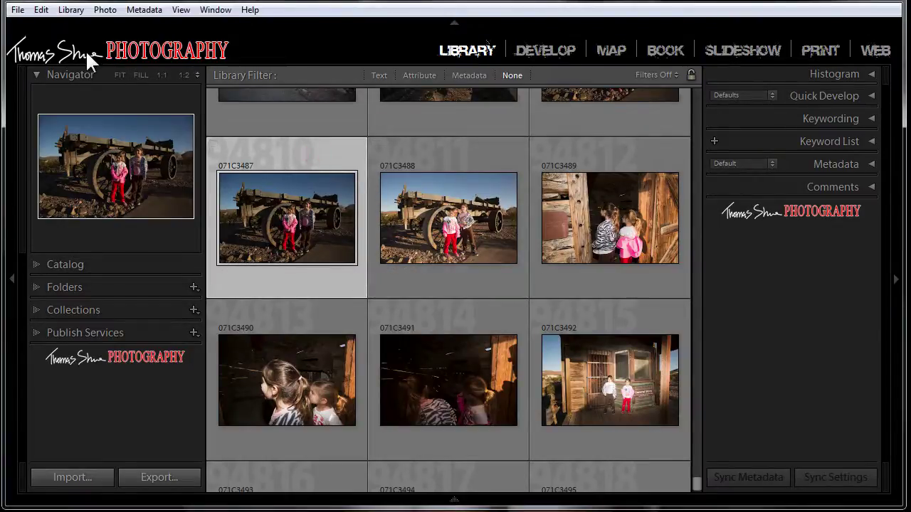
pyautogui.click(71, 10)
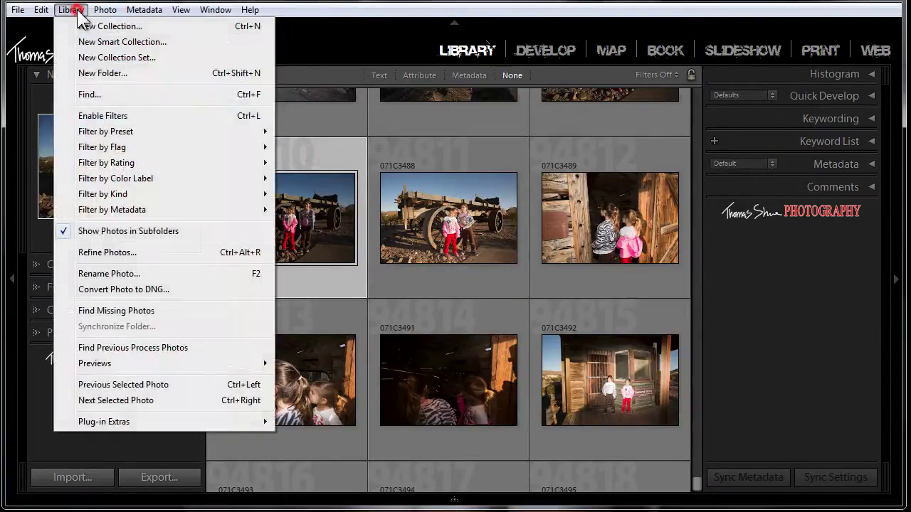
pyautogui.click(255, 276)
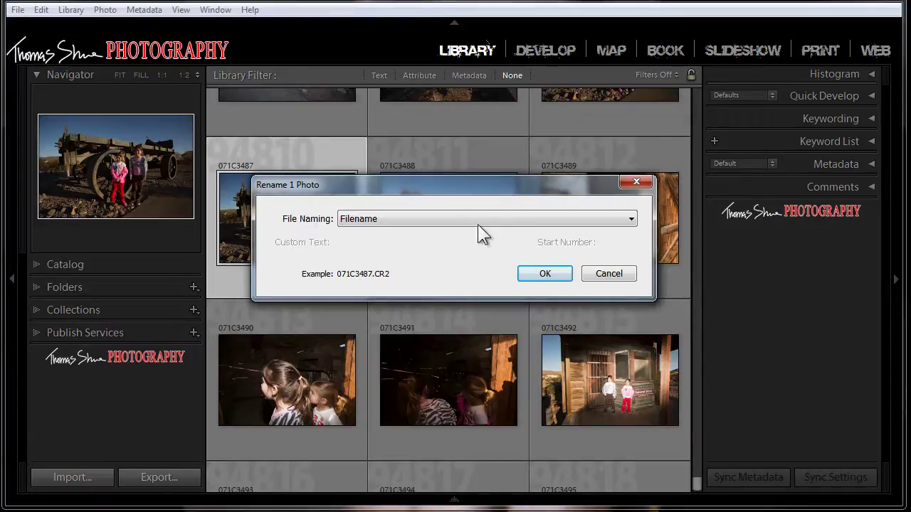
pyautogui.click(632, 220)
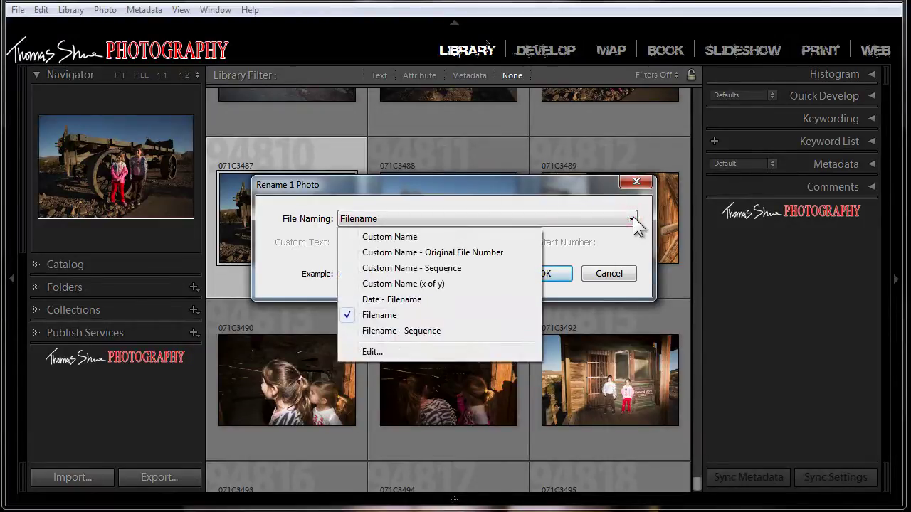
pyautogui.click(377, 352)
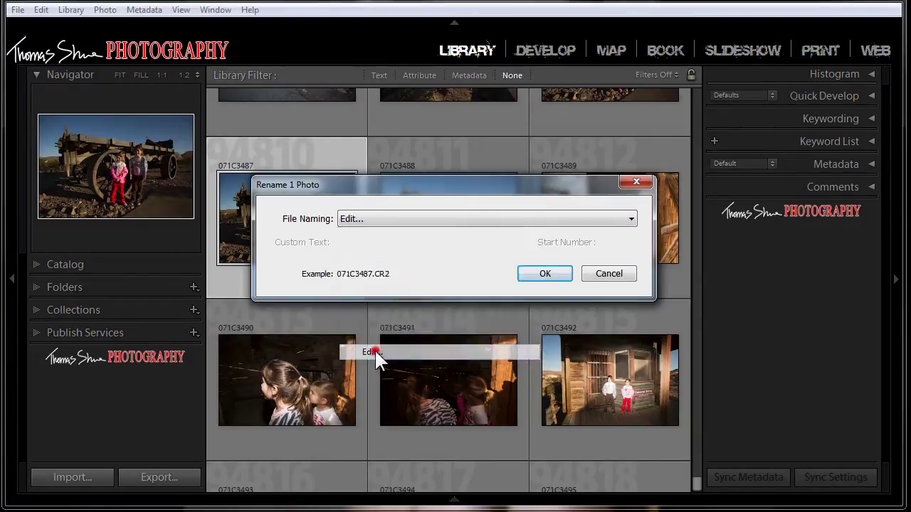
pyautogui.moveTo(395, 57); pyautogui.dragTo(402, 57)
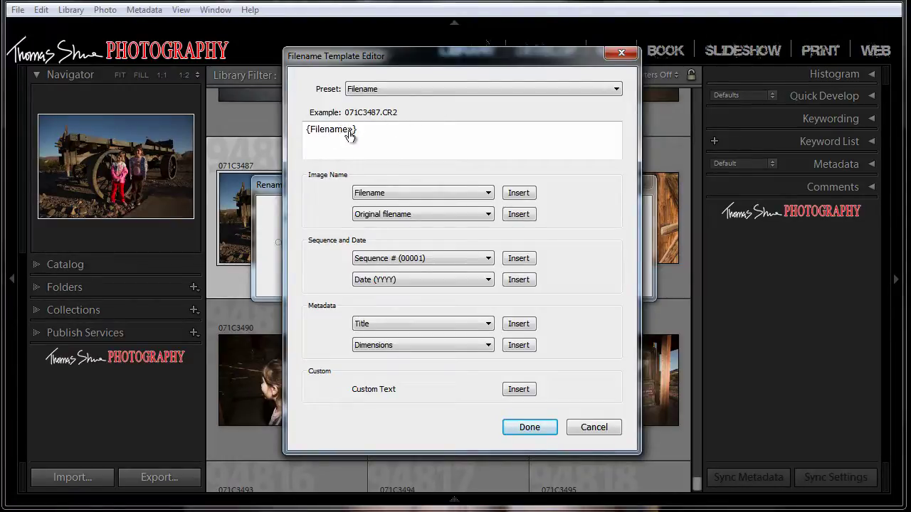
# Step: Insert the Original filename and Sequence # (00001) tokens ahead of the Filename token in the template
pyautogui.click(525, 219)
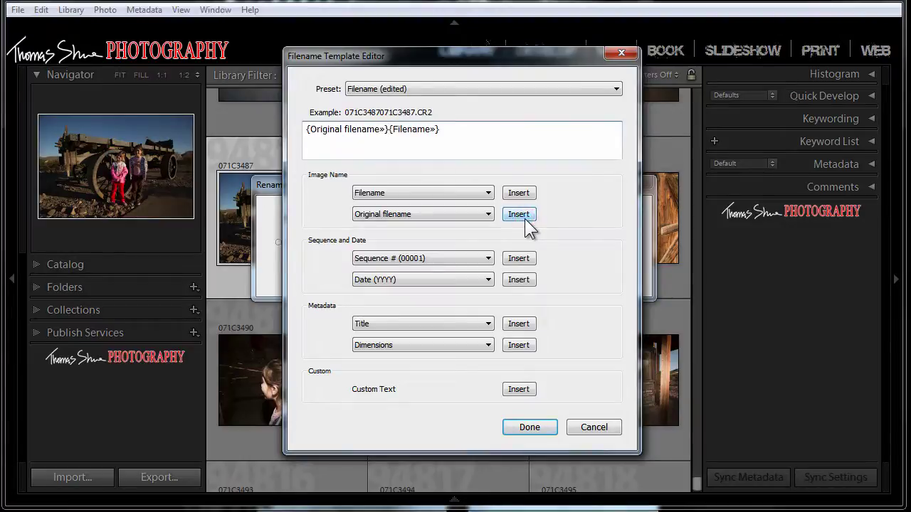
pyautogui.click(520, 259)
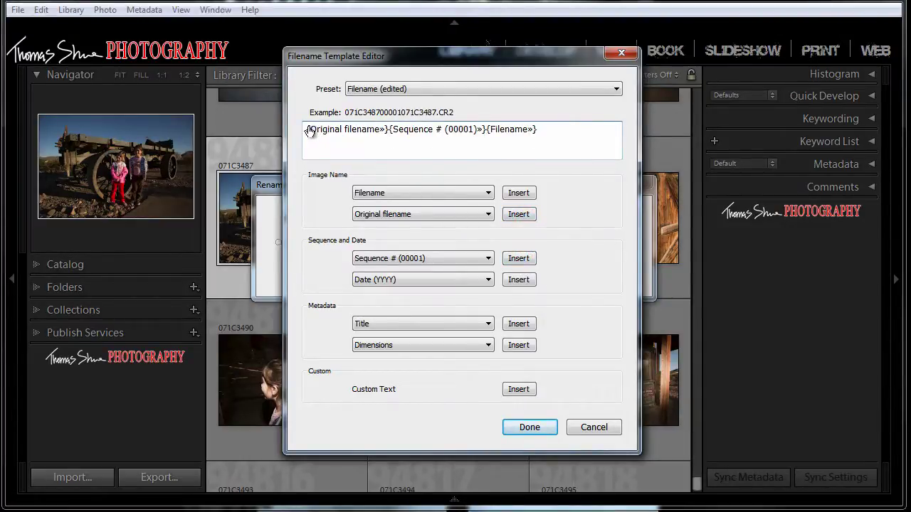
# Step: Replace the whole filename template with a Custom Text token followed by a Sequence # (00001) token
pyautogui.click(542, 130)
pyautogui.moveTo(540, 129); pyautogui.dragTo(308, 127)
pyautogui.press('BackSpace')
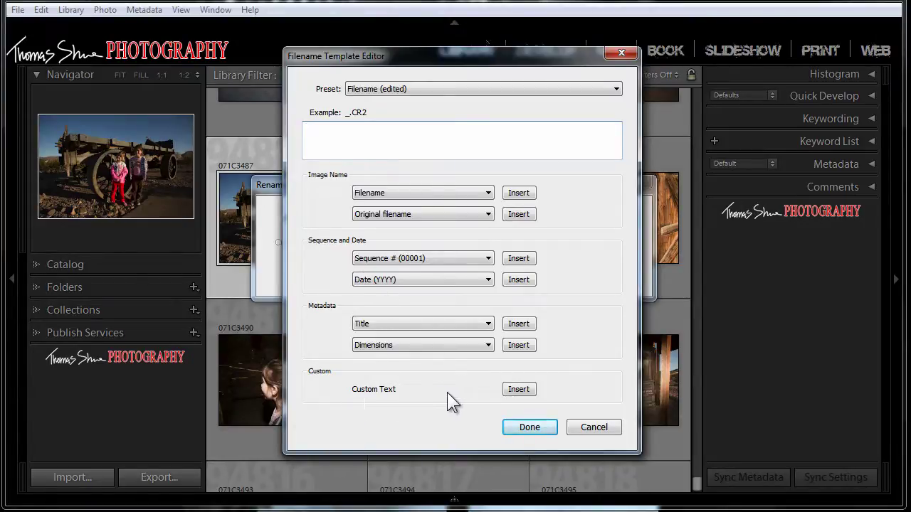
pyautogui.click(518, 390)
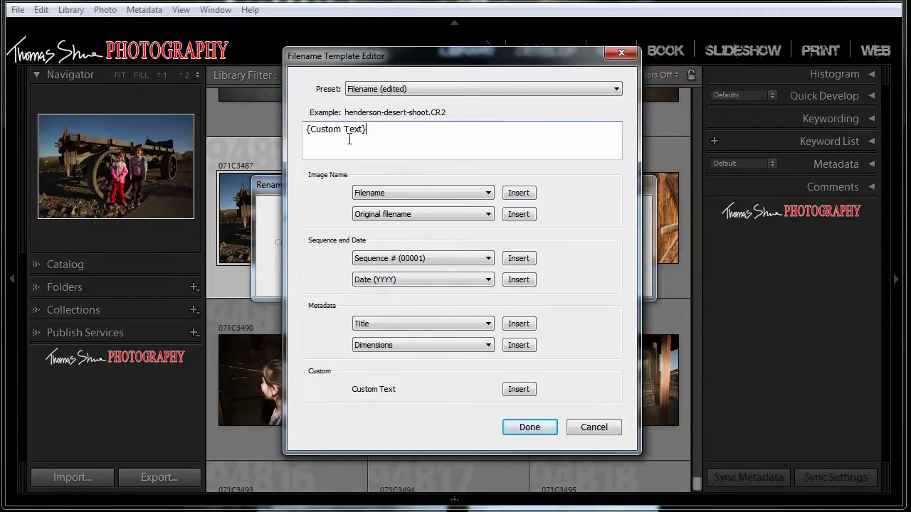
pyautogui.write('-')
pyautogui.click(488, 259)
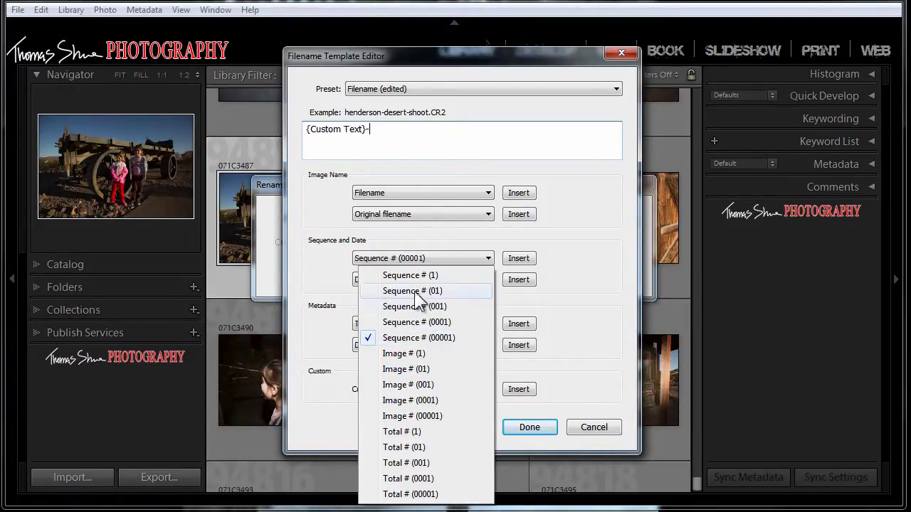
pyautogui.click(414, 340)
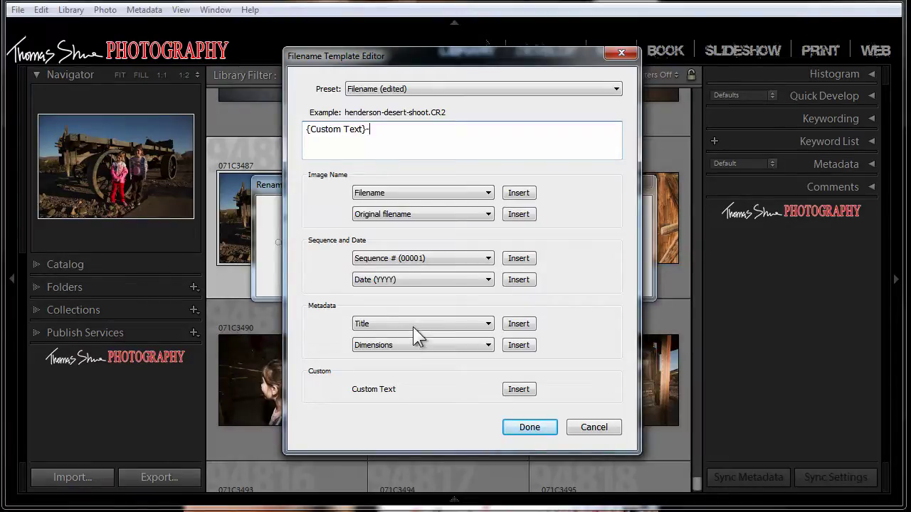
pyautogui.click(519, 259)
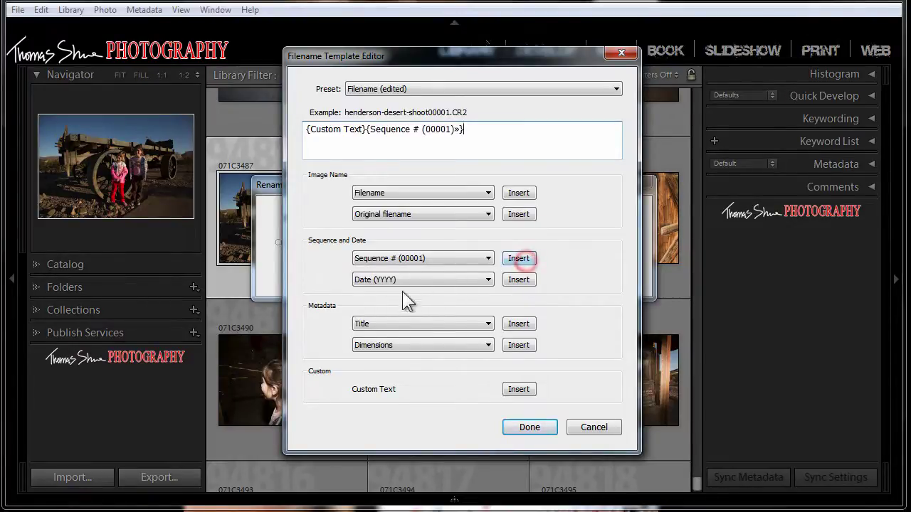
# Step: Save the template as a new preset named Default Rename, finish editing it, and cancel the photo renaming
pyautogui.click(611, 89)
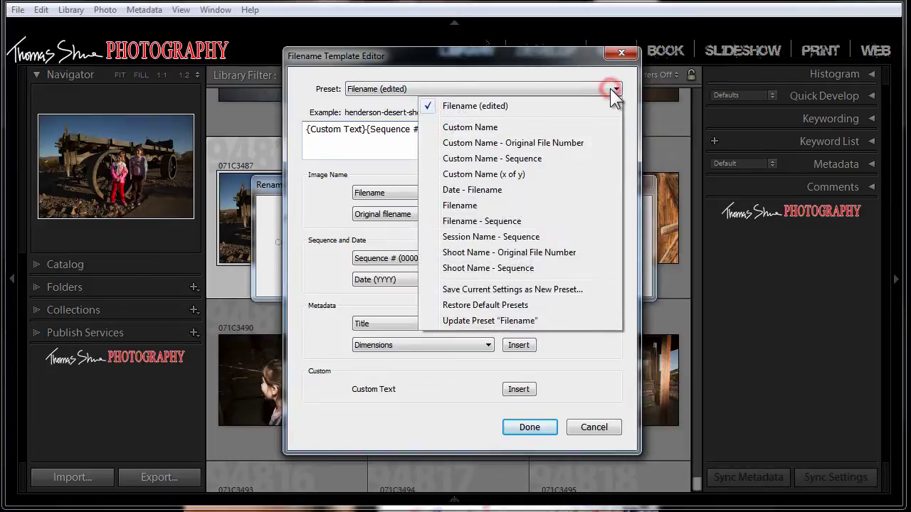
pyautogui.click(511, 290)
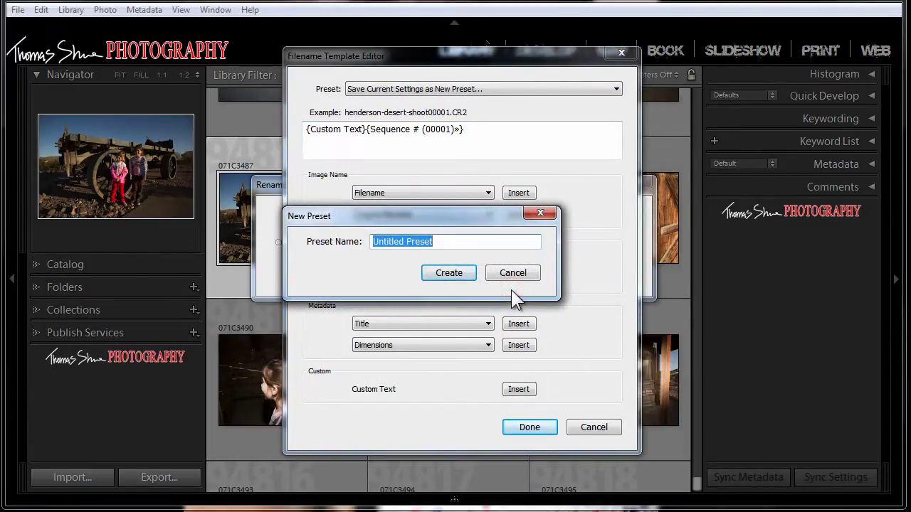
pyautogui.write('D')
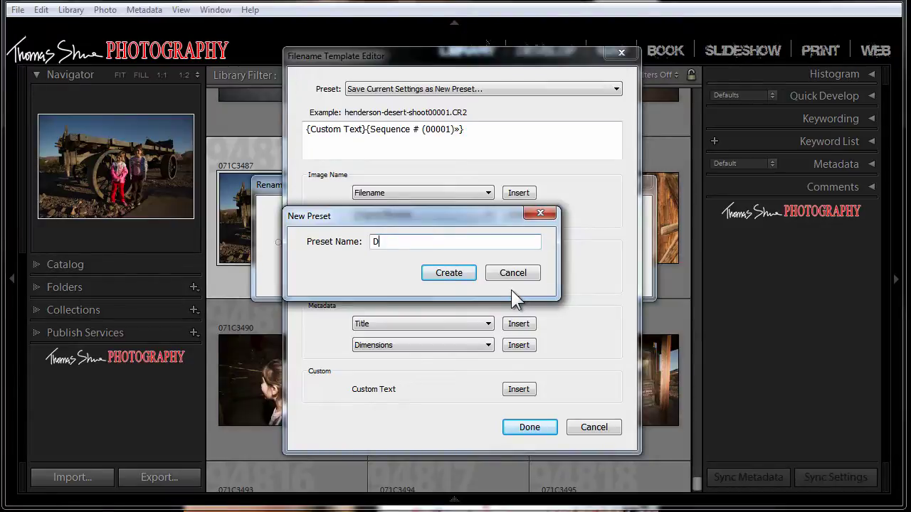
pyautogui.write('efault Rename')
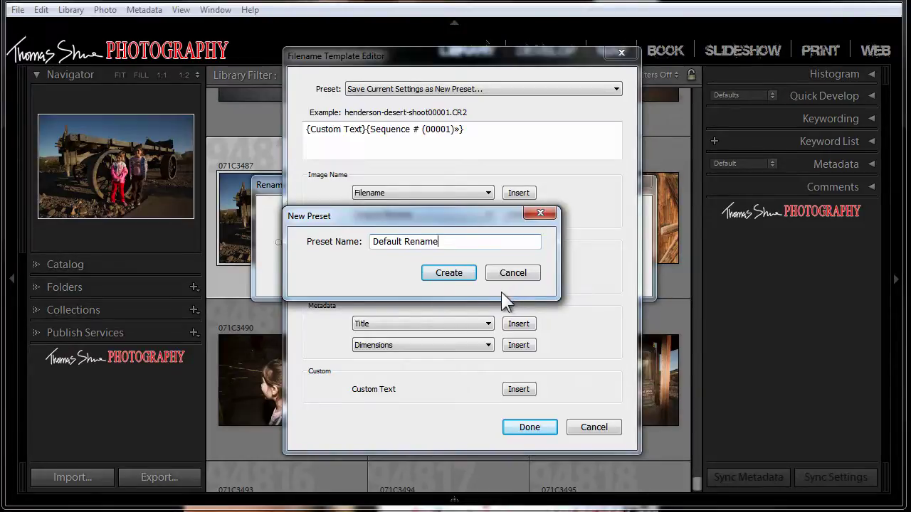
pyautogui.click(462, 275)
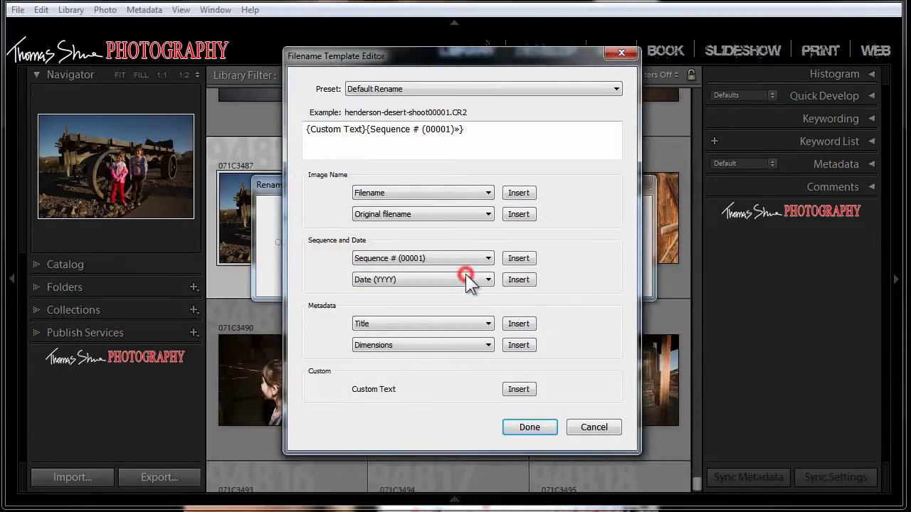
pyautogui.click(530, 427)
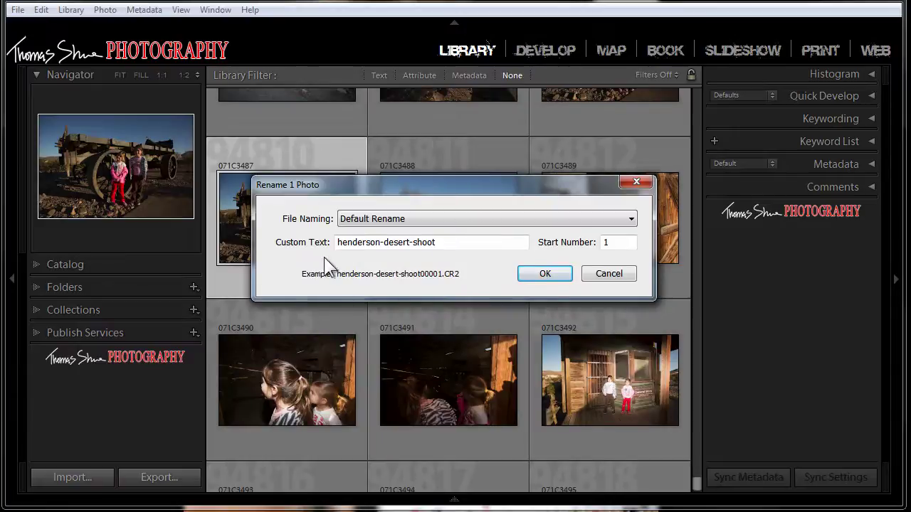
pyautogui.click(609, 275)
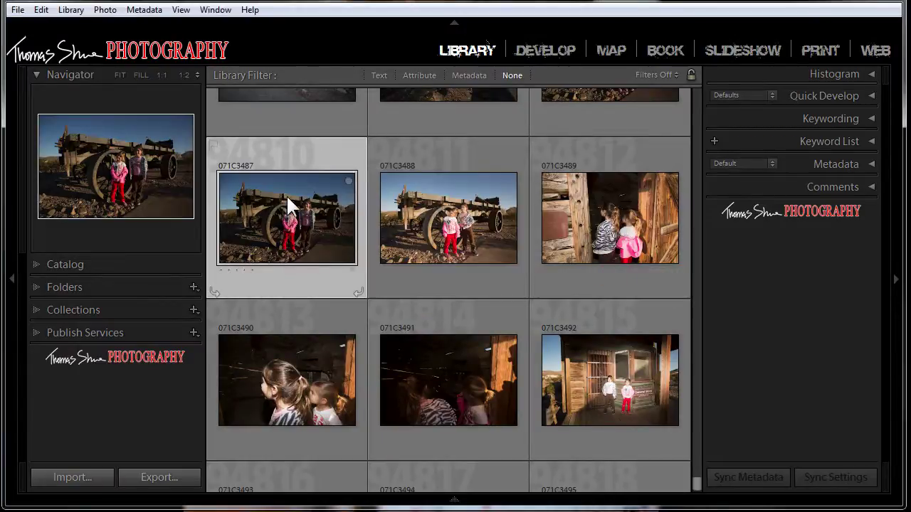
# Step: Start renaming photo 071C3487 again and choose Default Rename as its file naming
pyautogui.press('F2')
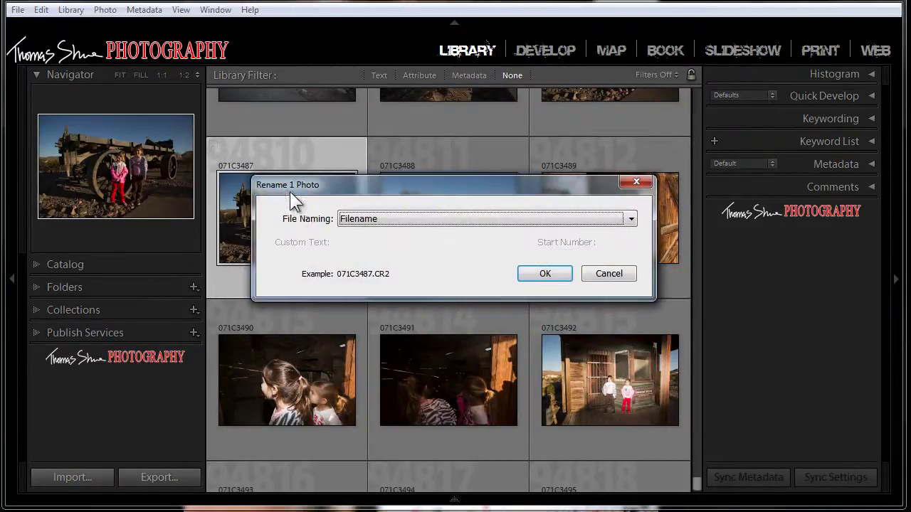
pyautogui.click(629, 220)
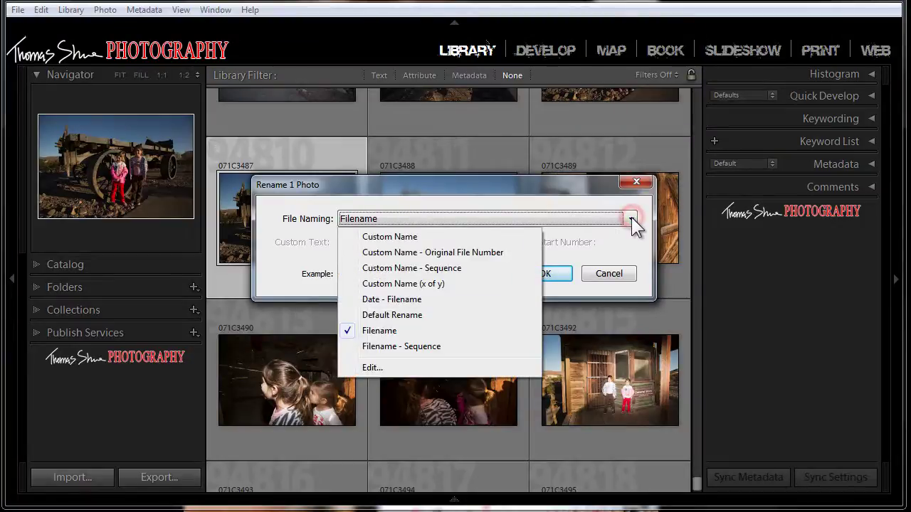
pyautogui.click(415, 316)
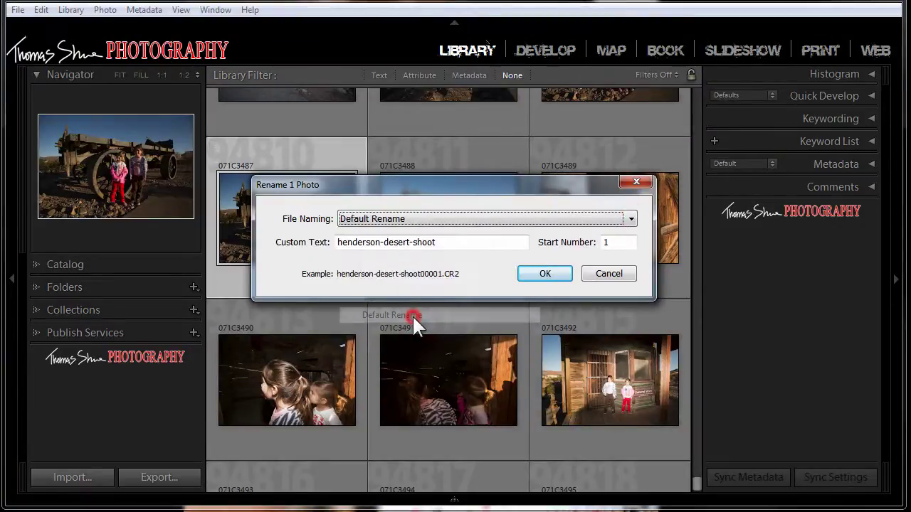
# Step: Replace the custom text with Henderson-Desert-Shoot and apply the new name to the photo
pyautogui.click(459, 242)
pyautogui.press('BackSpace')
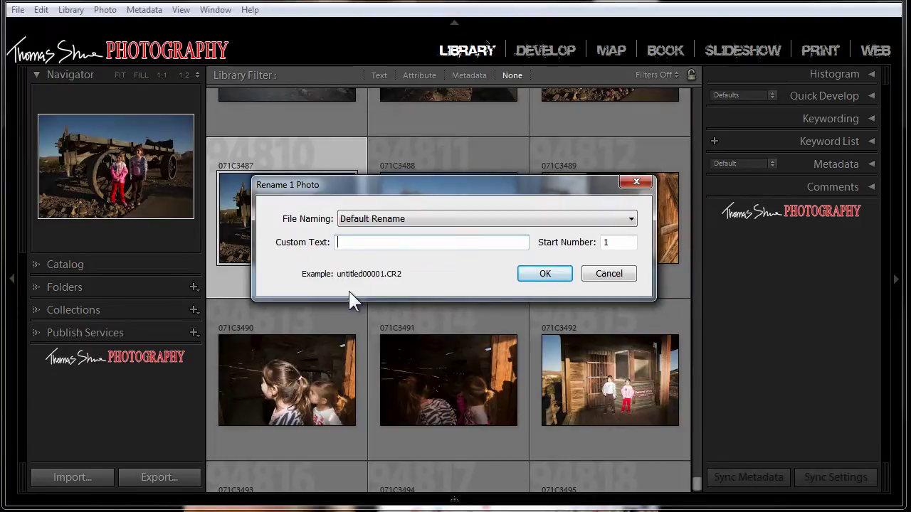
pyautogui.write('Henderson')
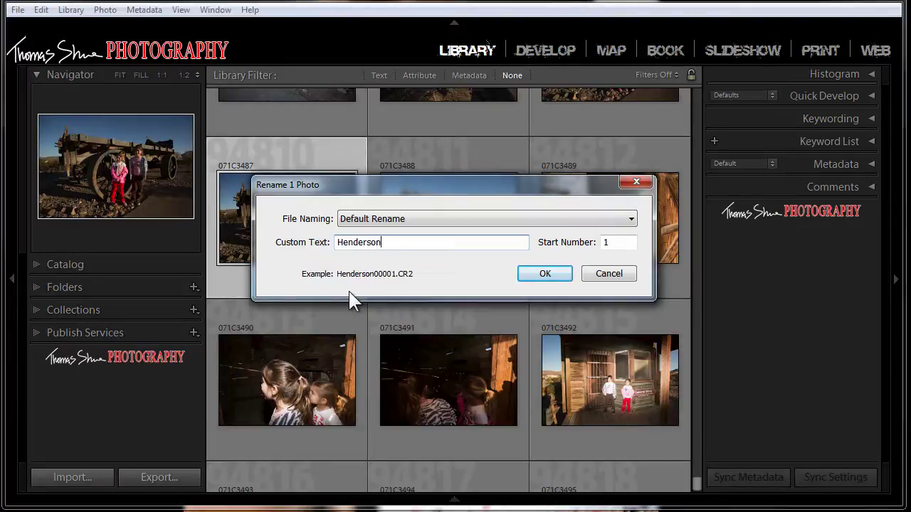
pyautogui.write('-Des')
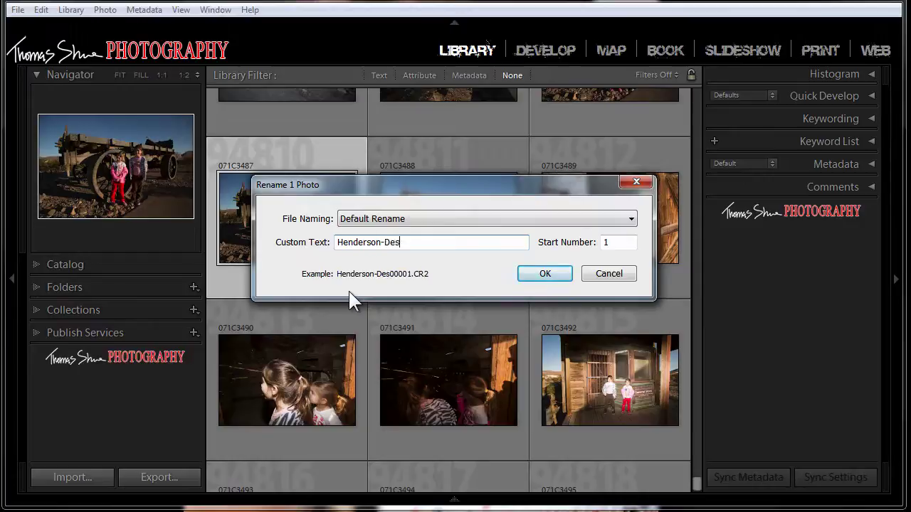
pyautogui.write('ert_Shoot')
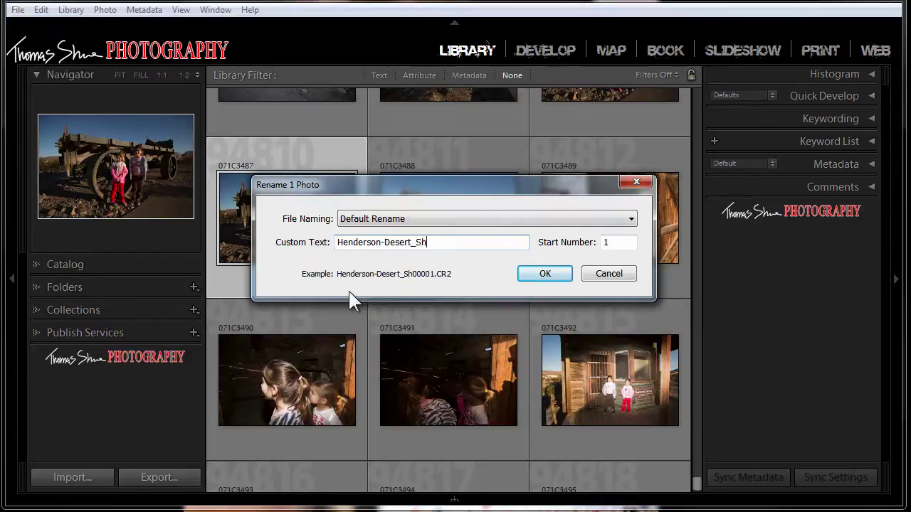
pyautogui.press('BackSpace')
pyautogui.press('BackSpace')
pyautogui.press('BackSpace')
pyautogui.press('BackSpace')
pyautogui.press('BackSpace')
pyautogui.press('BackSpace')
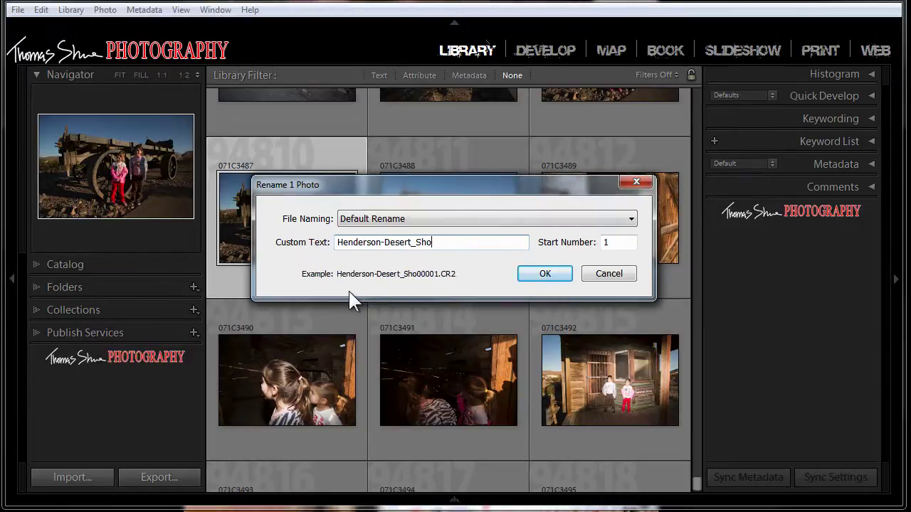
pyautogui.write('-')
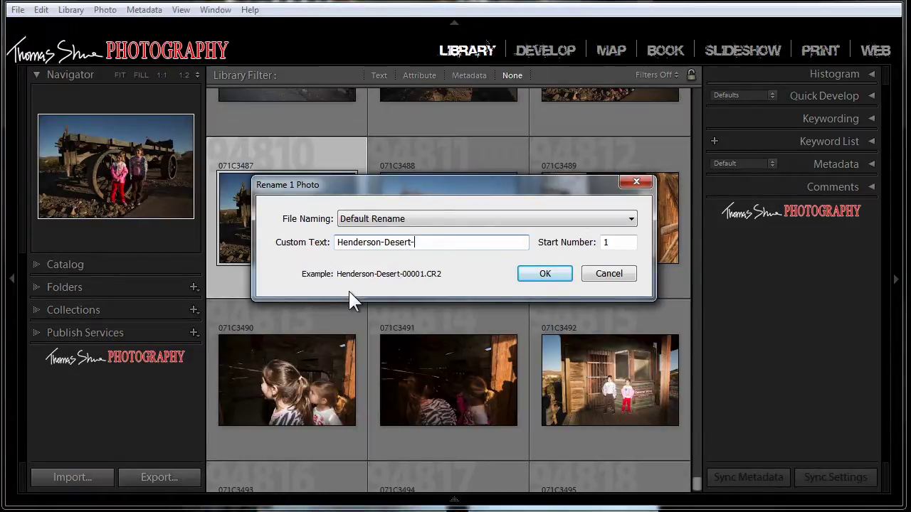
pyautogui.write('Shoot')
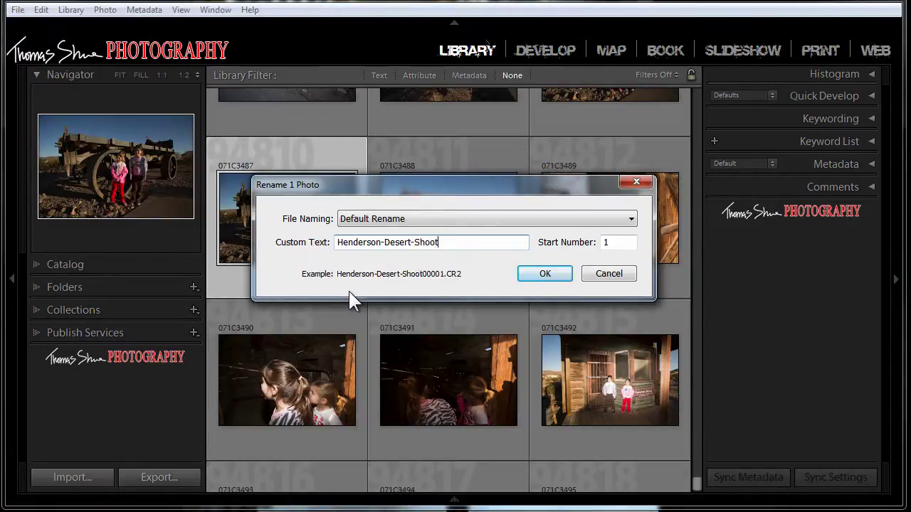
pyautogui.click(545, 278)
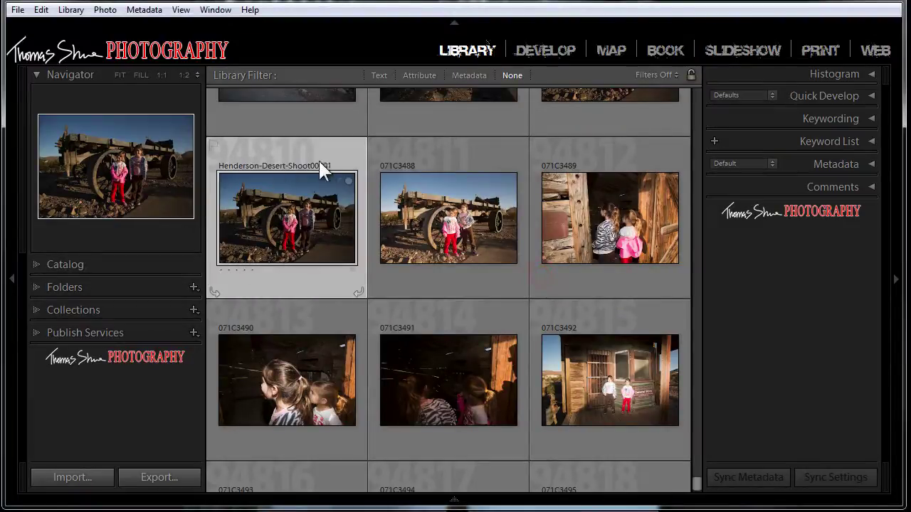
# Step: Rename the five photos 071C3488 through 071C3492 together using Default Rename with the custom text Henderson-Desert-Shoot
pyautogui.moveTo(299, 206)
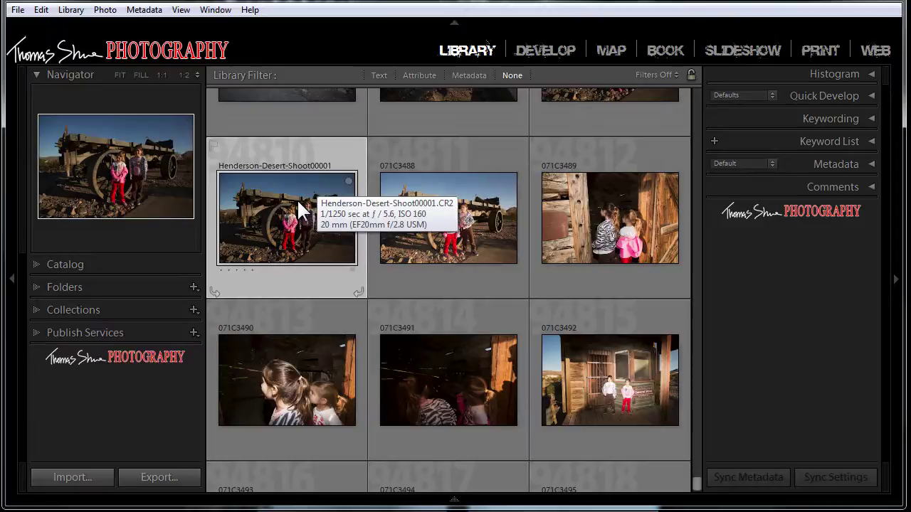
pyautogui.click(380, 221)
pyautogui.keyDown('shift'); pyautogui.click(604, 370); pyautogui.keyUp('shift')
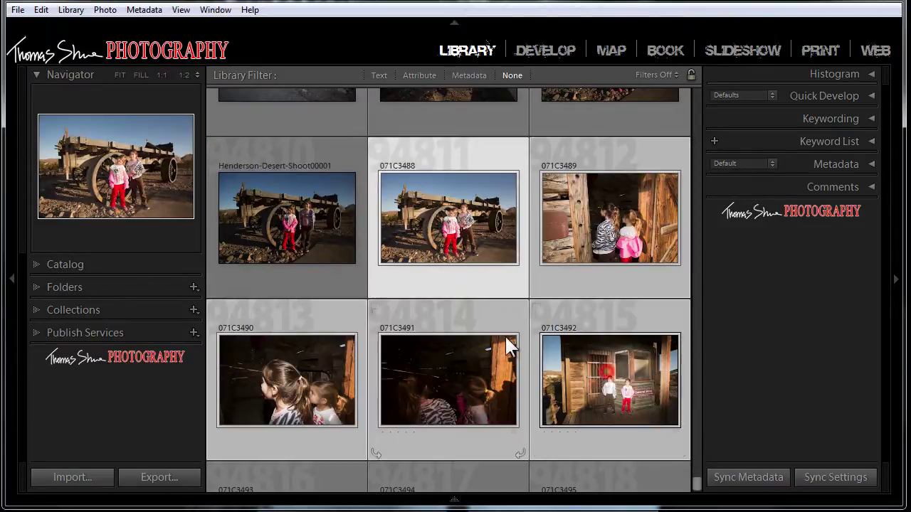
pyautogui.press('F2')
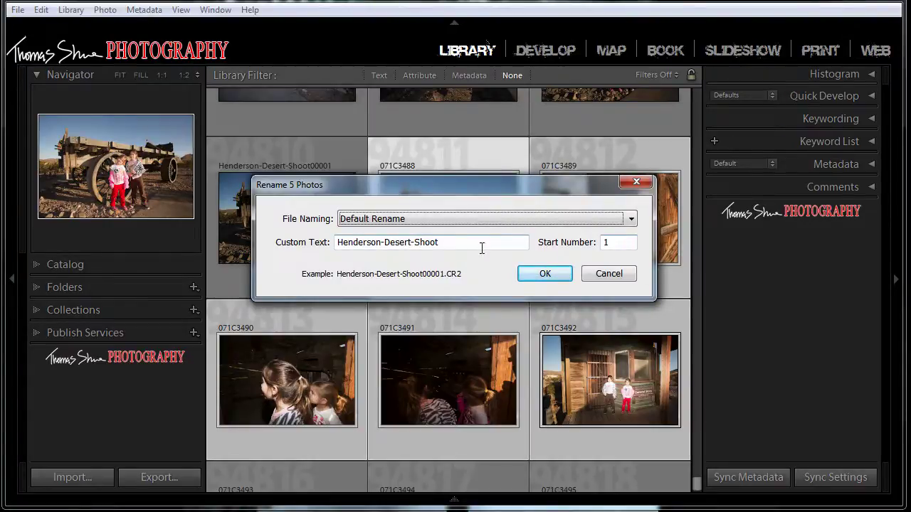
pyautogui.click(550, 276)
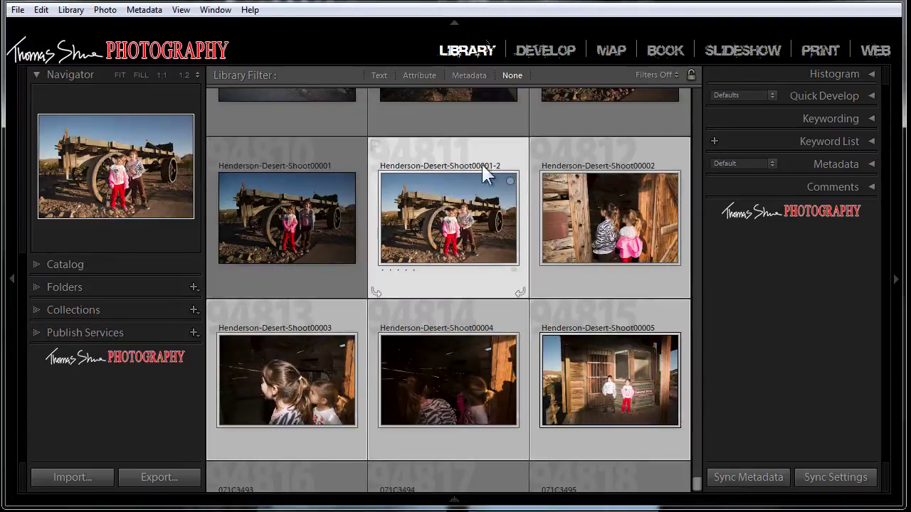